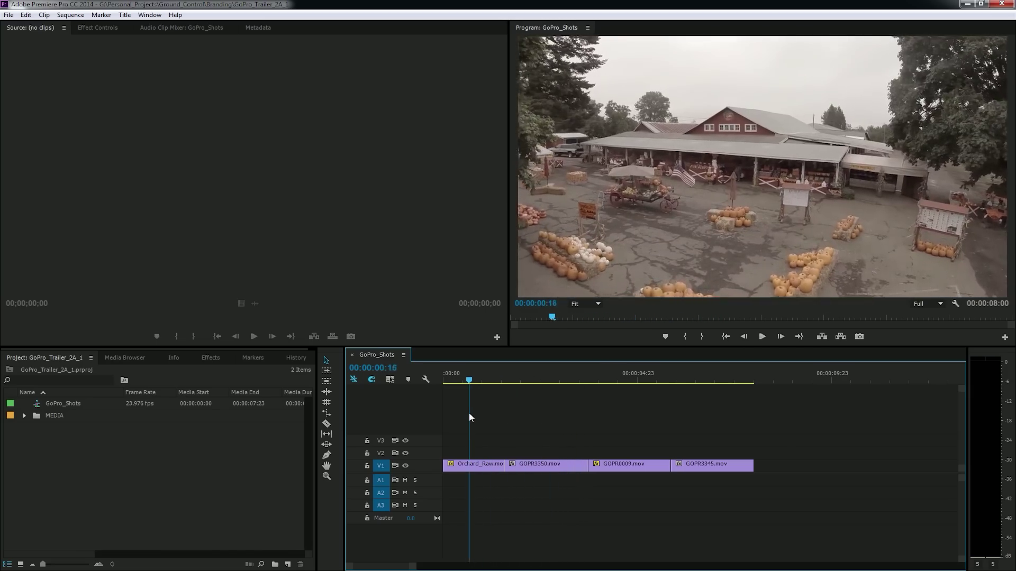
# Return the playhead to the sequence start and create a 1920-wide, 23.976 fps adjustment layer with square pixels in the project
pyautogui.click(465, 375)
pyautogui.moveTo(466, 375); pyautogui.dragTo(135, 458)
pyautogui.rightClick(135, 458)
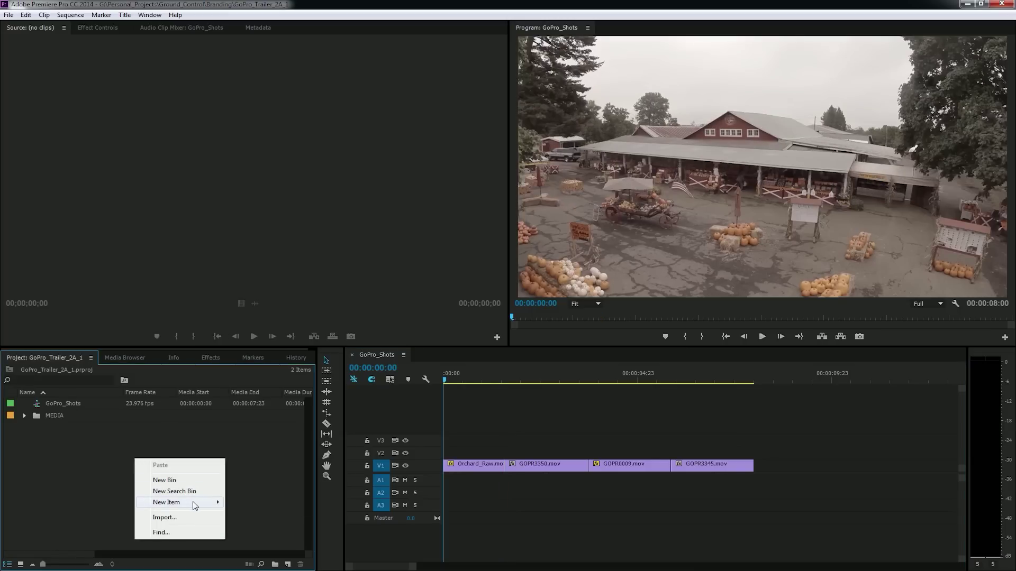
pyautogui.moveTo(195, 504)
pyautogui.click(264, 414)
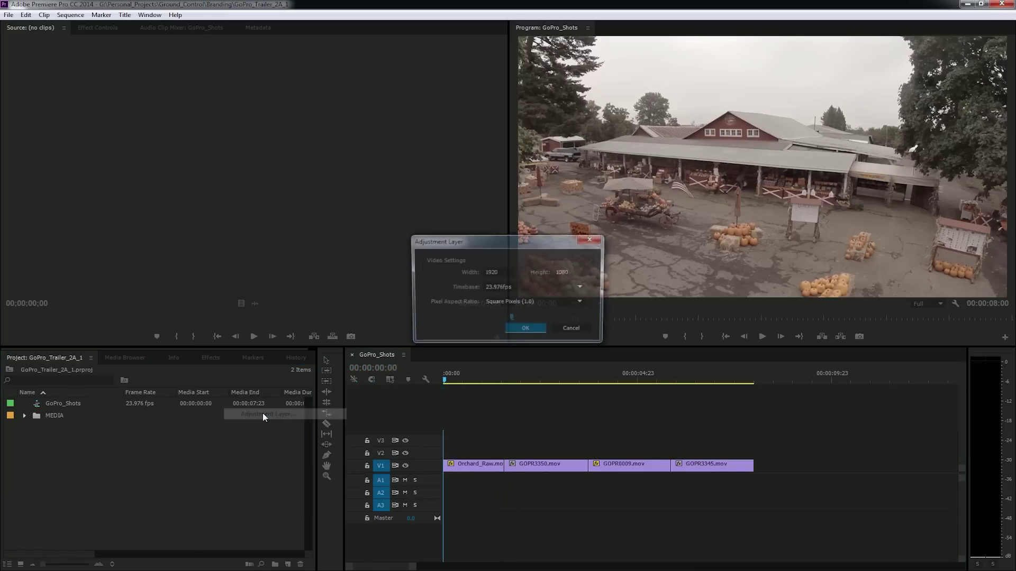
pyautogui.click(517, 330)
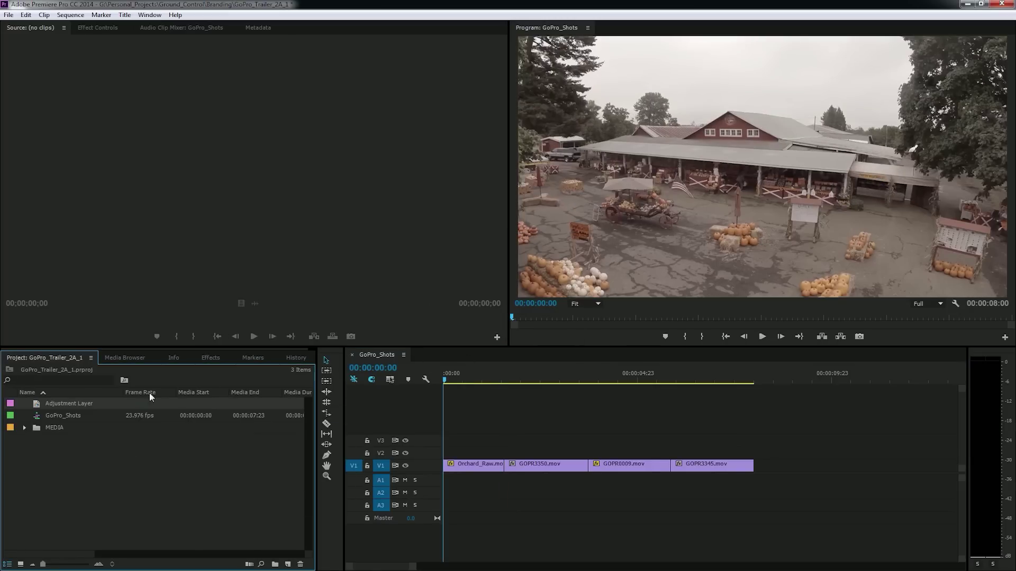
# Place the adjustment layer on track V3 and extend it to span all four clips
pyautogui.moveTo(85, 406); pyautogui.dragTo(423, 454)
pyautogui.moveTo(685, 452); pyautogui.dragTo(754, 454)
pyautogui.moveTo(603, 453); pyautogui.dragTo(587, 441)
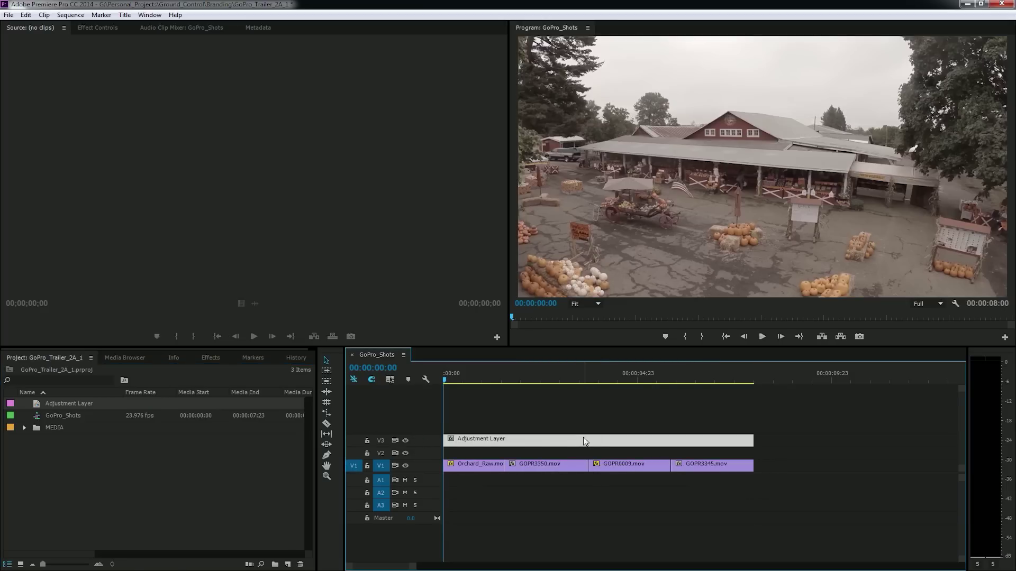
# Rename the adjustment layer clip in the sequence as Protune LUT
pyautogui.rightClick(487, 441)
pyautogui.click(536, 527)
pyautogui.write('LUT')
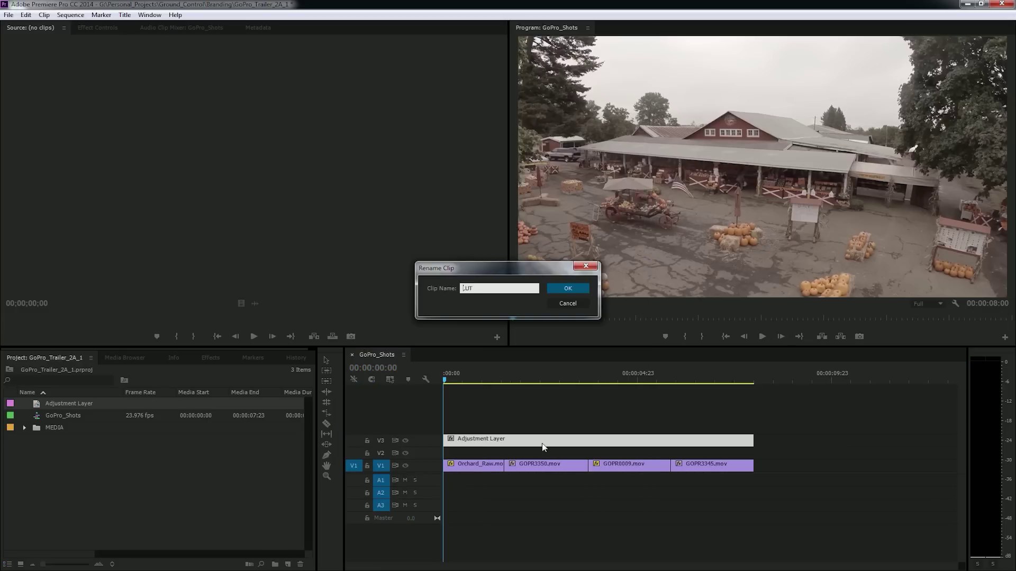
pyautogui.write('Protune')
pyautogui.press('Return')
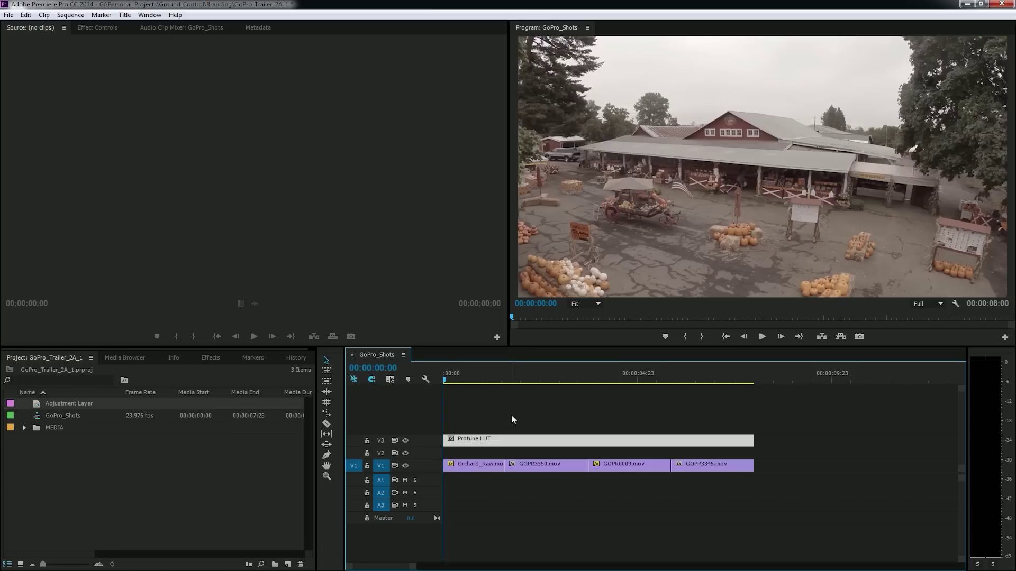
# Find the Lumetri effect, apply it to the Protune LUT layer and select the GC_Protune_to_709 file as its LUT
pyautogui.click(214, 359)
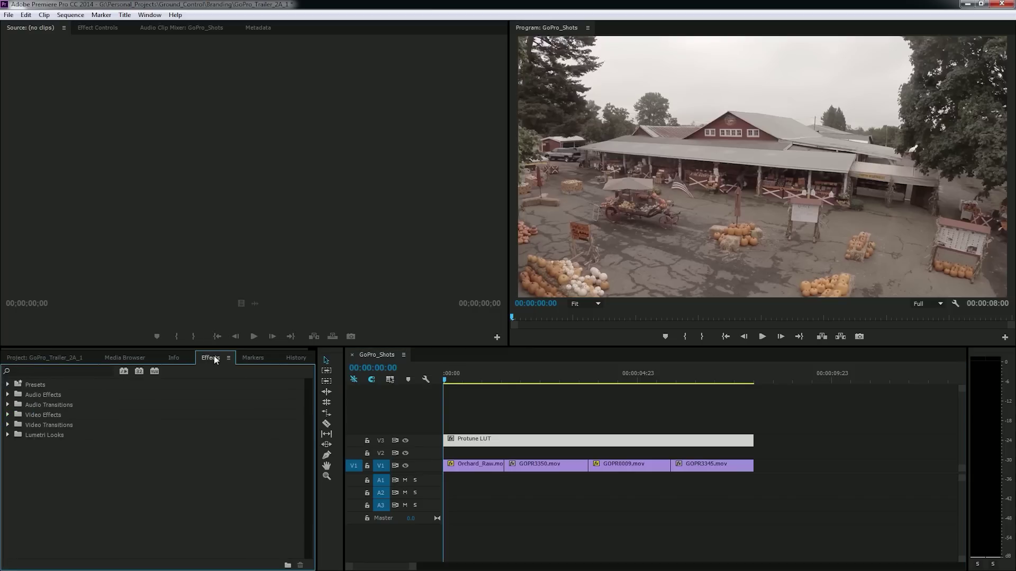
pyautogui.click(97, 370)
pyautogui.write('lumetri')
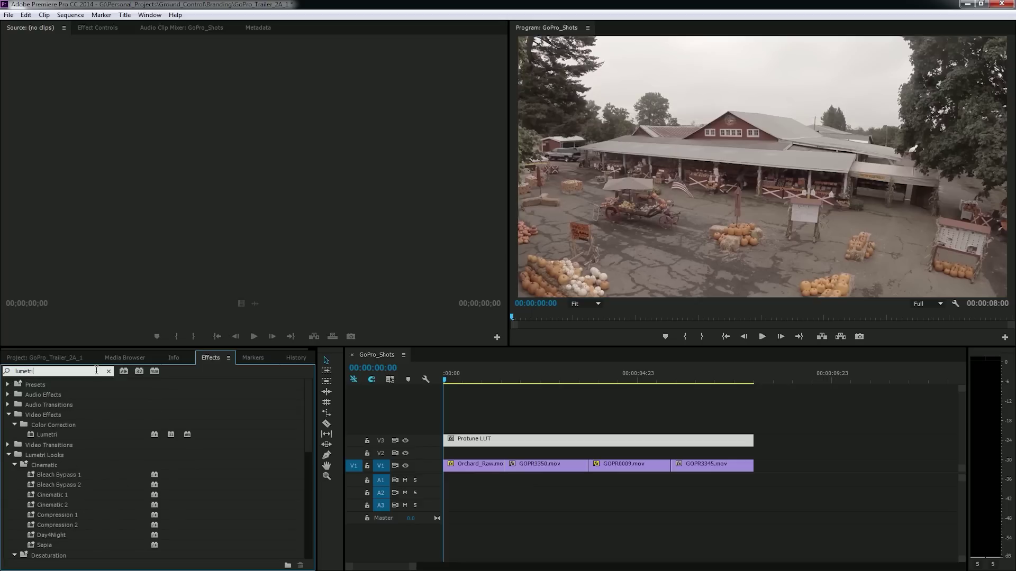
pyautogui.moveTo(43, 433); pyautogui.dragTo(464, 440)
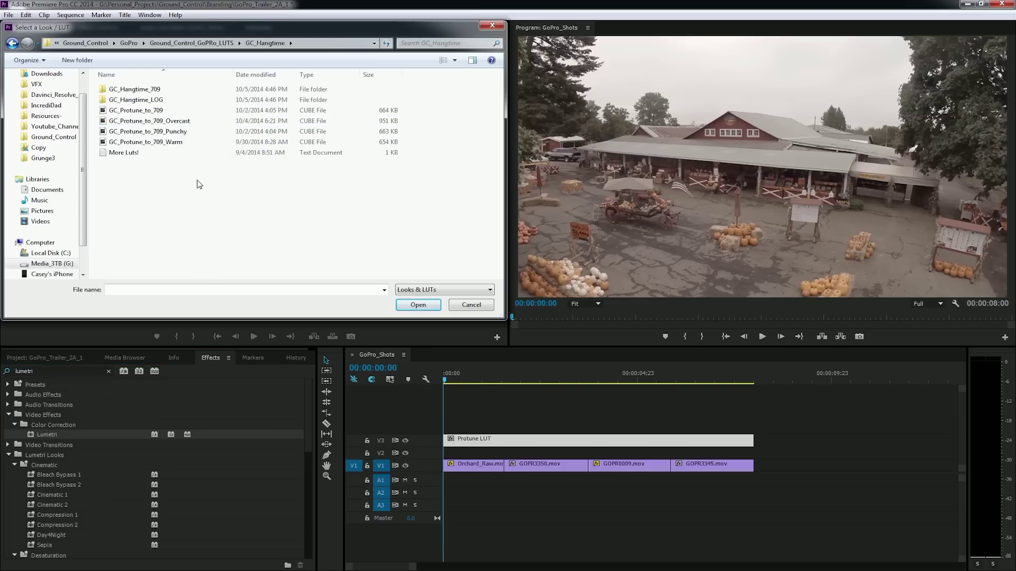
pyautogui.click(156, 111)
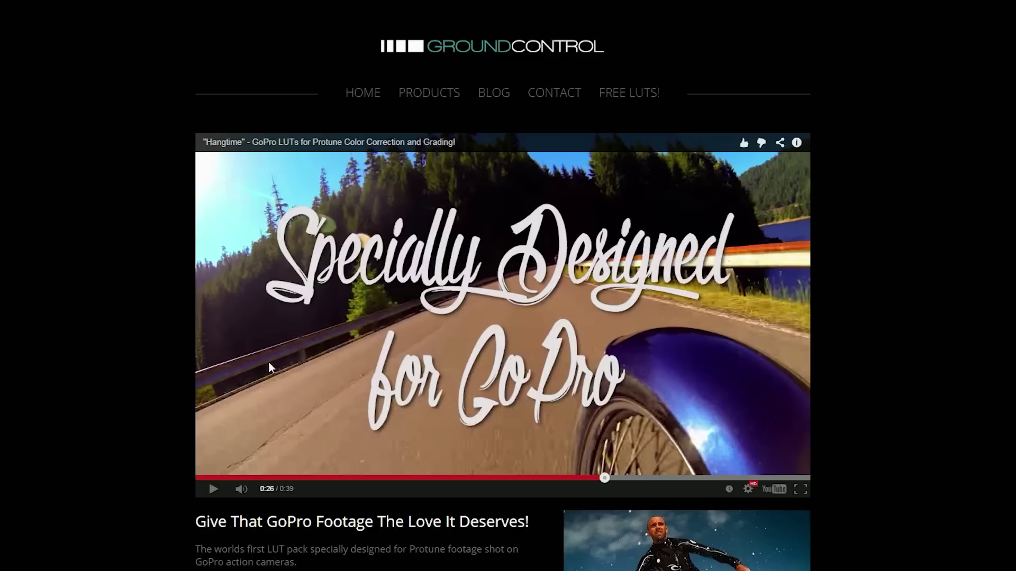
# On the Ground Control website, look up the free GoPro LUT and the Hangtime LUT pack video
pyautogui.moveTo(609, 100)
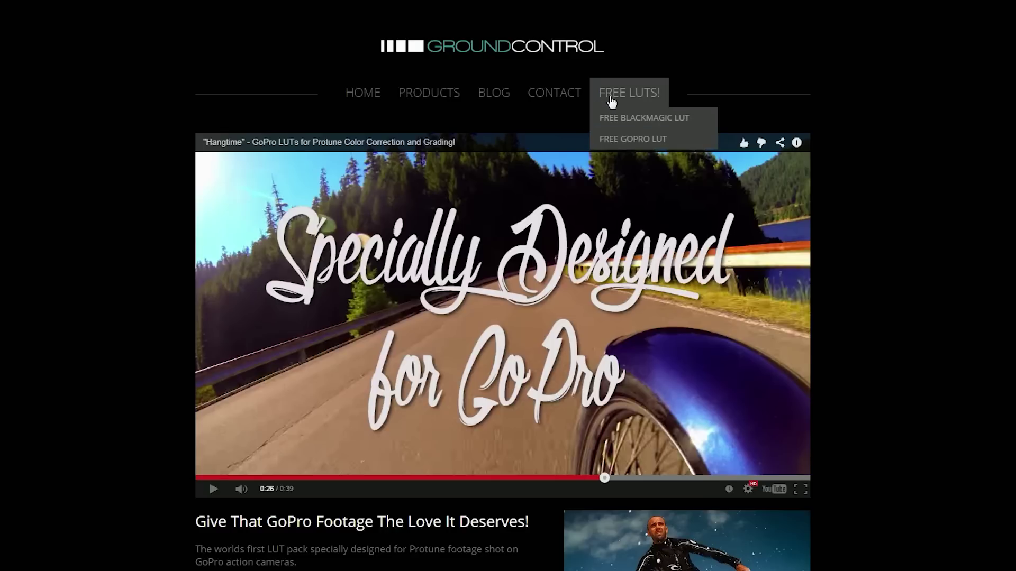
pyautogui.click(631, 143)
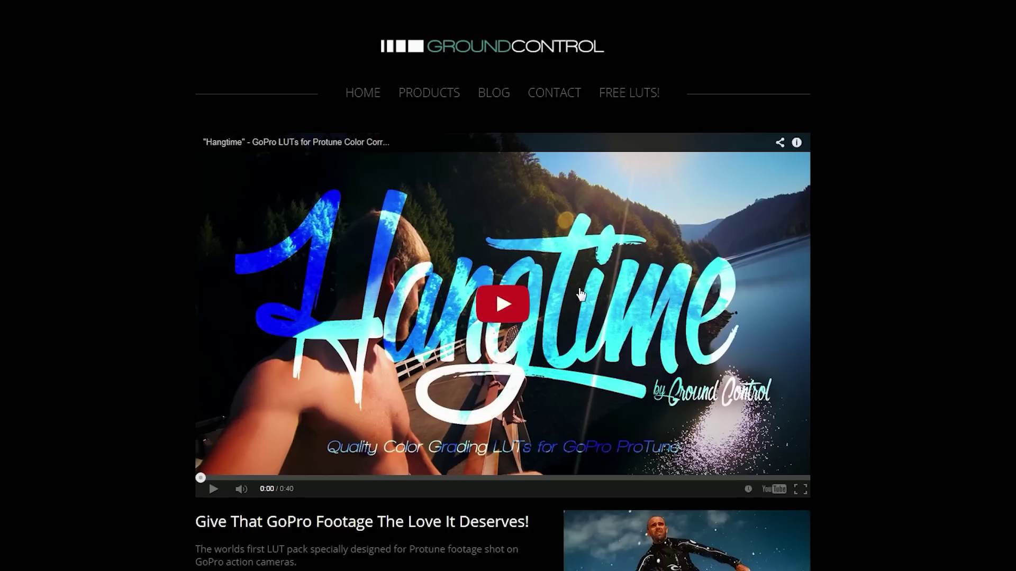
pyautogui.click(521, 294)
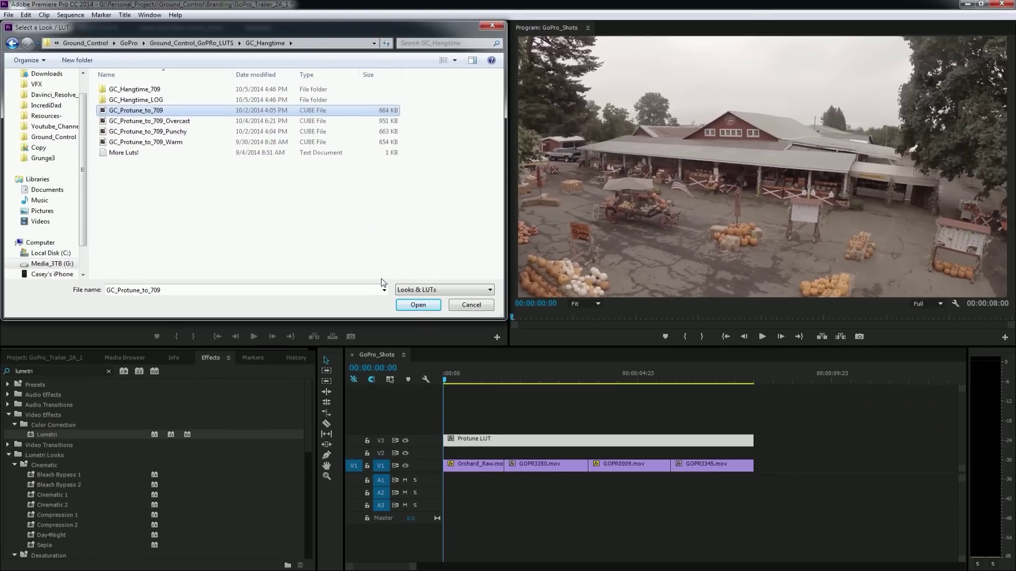
# Load the selected GC_Protune_to_709 LUT and check the graded orchard shot at 00:00:00:23
pyautogui.click(445, 323)
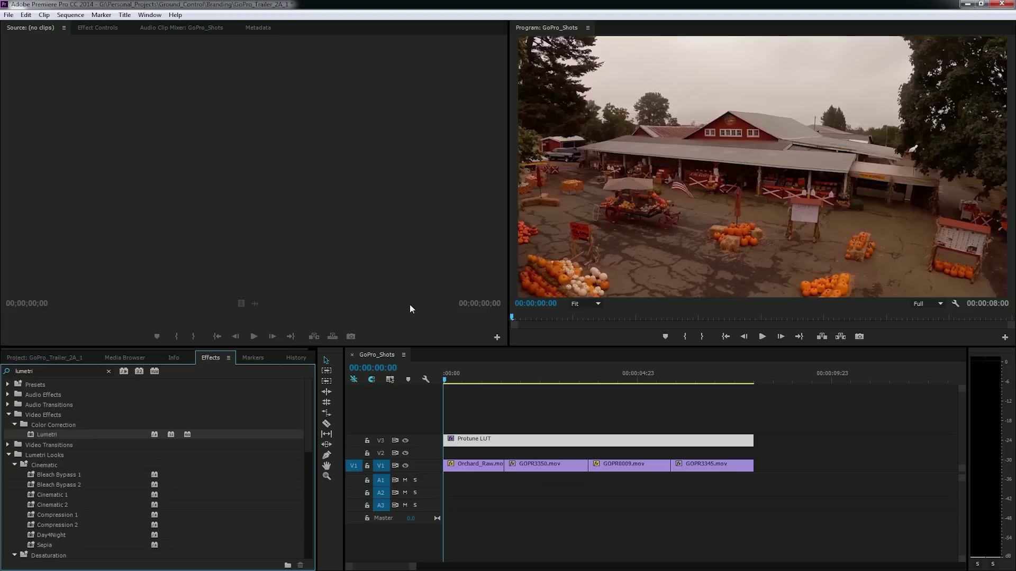
pyautogui.moveTo(497, 377); pyautogui.dragTo(481, 406)
# Search the effects for "fast color" and apply Fast Color Corrector to the Orchard_Raw.mov clip
pyautogui.click(78, 367)
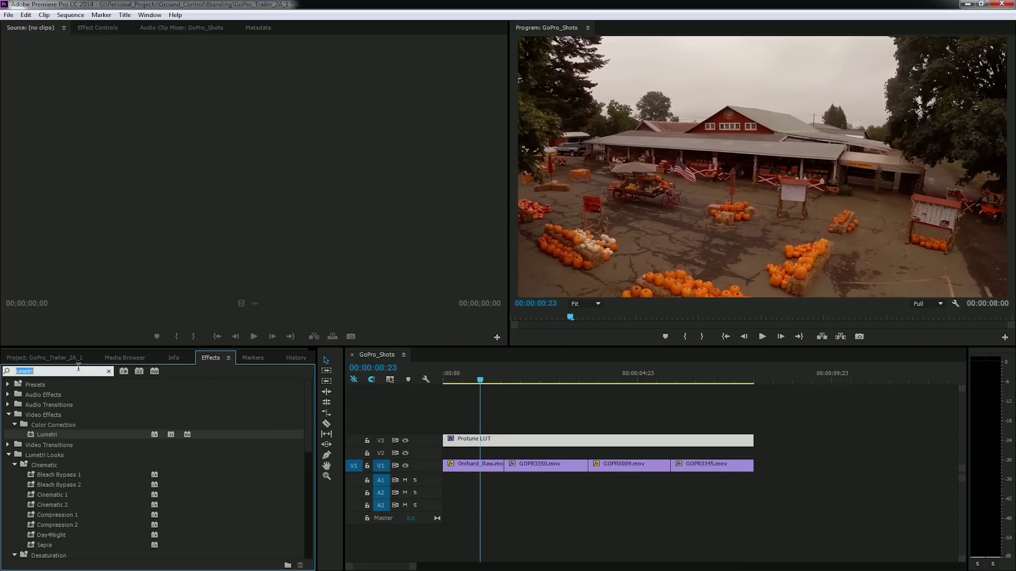
pyautogui.write('fast')
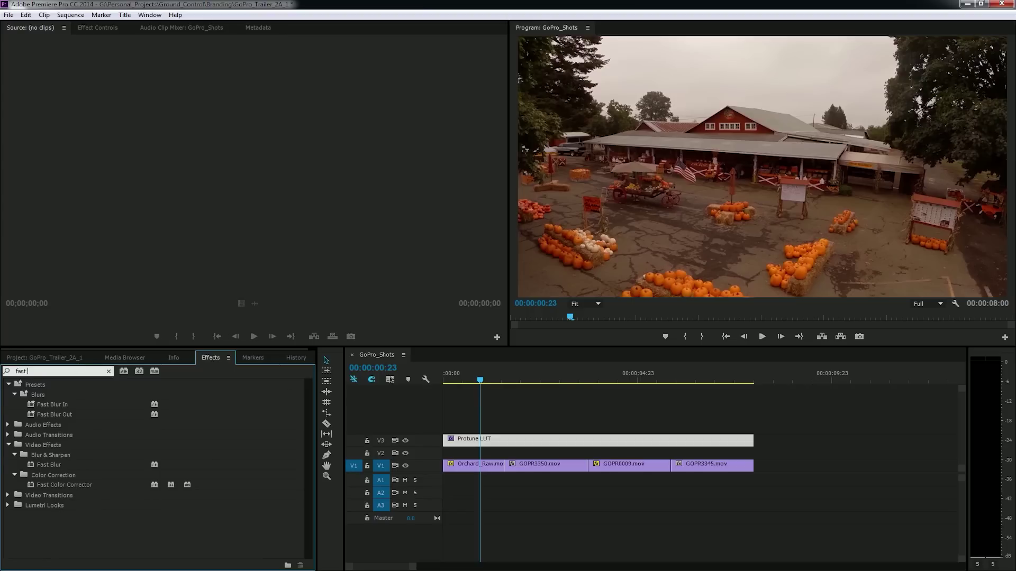
pyautogui.write(' color')
pyautogui.moveTo(73, 432); pyautogui.dragTo(469, 471)
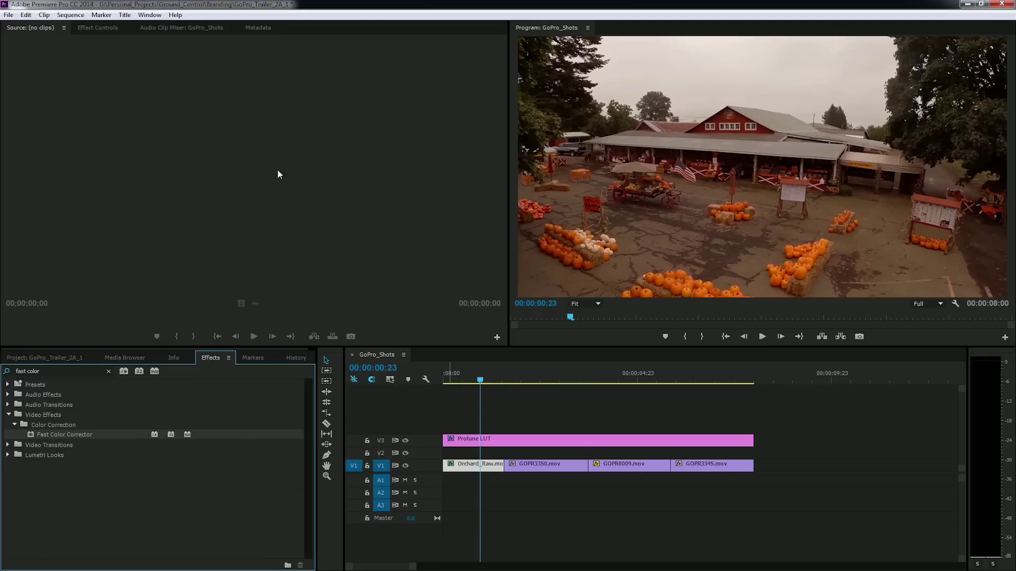
# Set Orchard_Raw.mov's input levels to about 223.4 white and 1.1 gray, and sample its white balance from the overcast sky
pyautogui.click(103, 28)
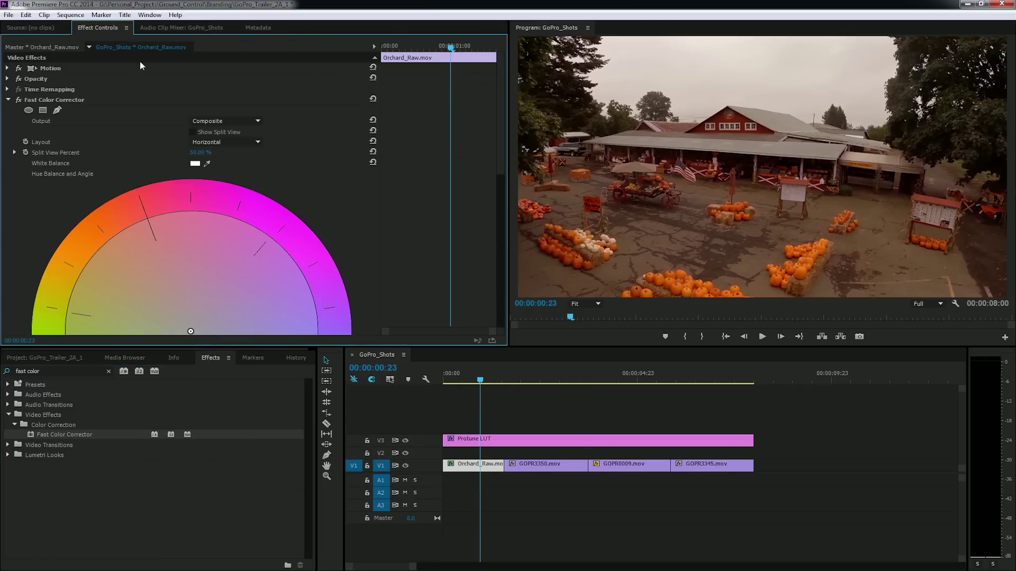
pyautogui.scroll(-5, 374, 203)
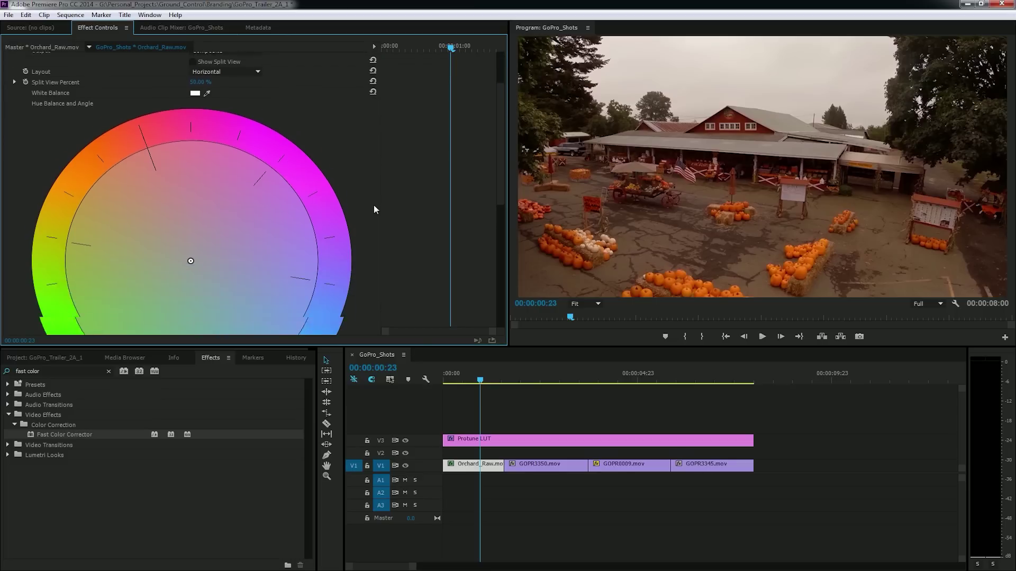
pyautogui.scroll(-3, 373, 209)
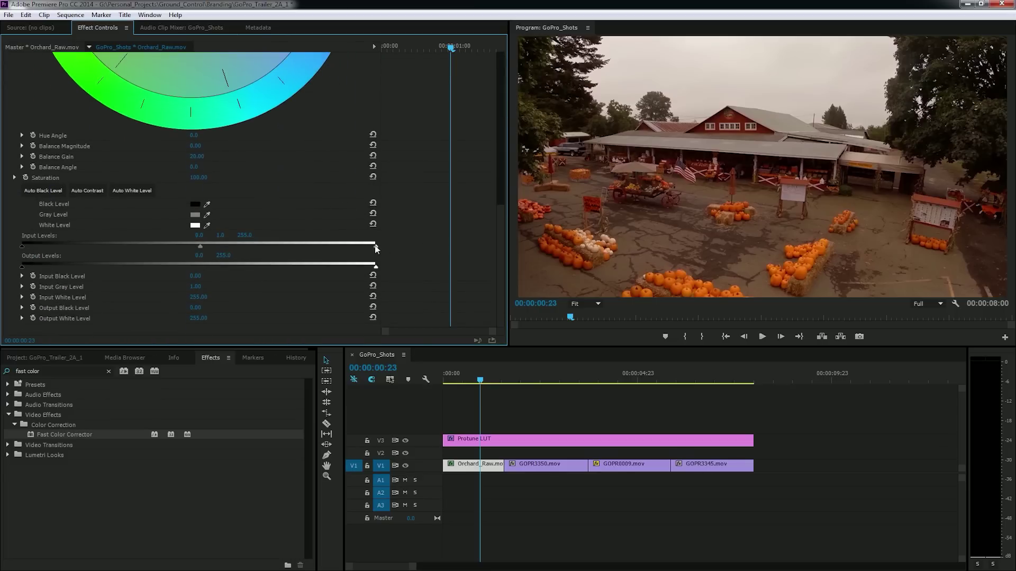
pyautogui.moveTo(375, 247); pyautogui.dragTo(343, 243)
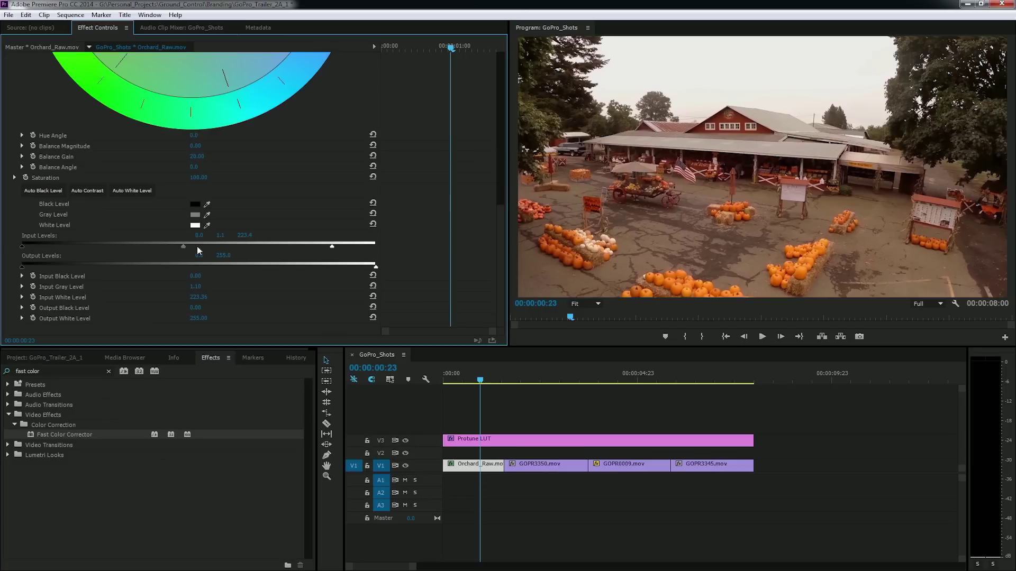
pyautogui.scroll(6, 316, 186)
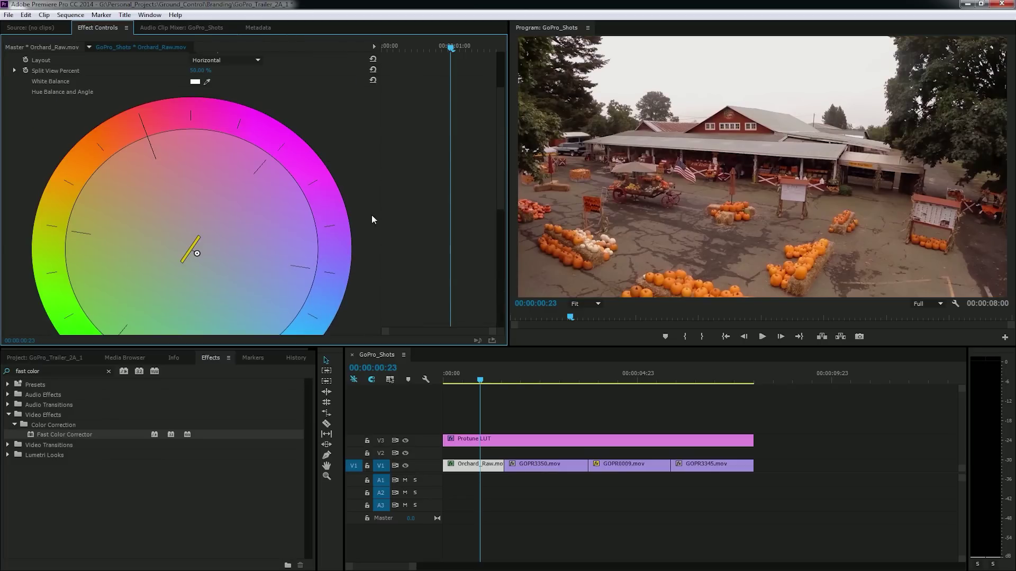
pyautogui.moveTo(695, 109); pyautogui.dragTo(728, 99)
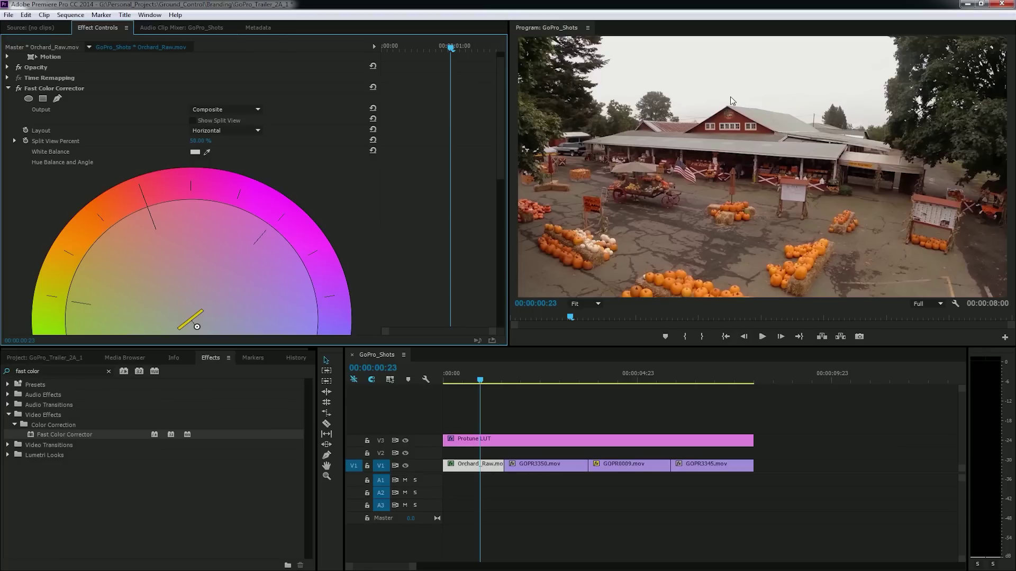
# Apply Fast Color Corrector to GOPR3350.mov and sample its white balance from the bright cloud in the frame at 00:00:03:01
pyautogui.click(546, 463)
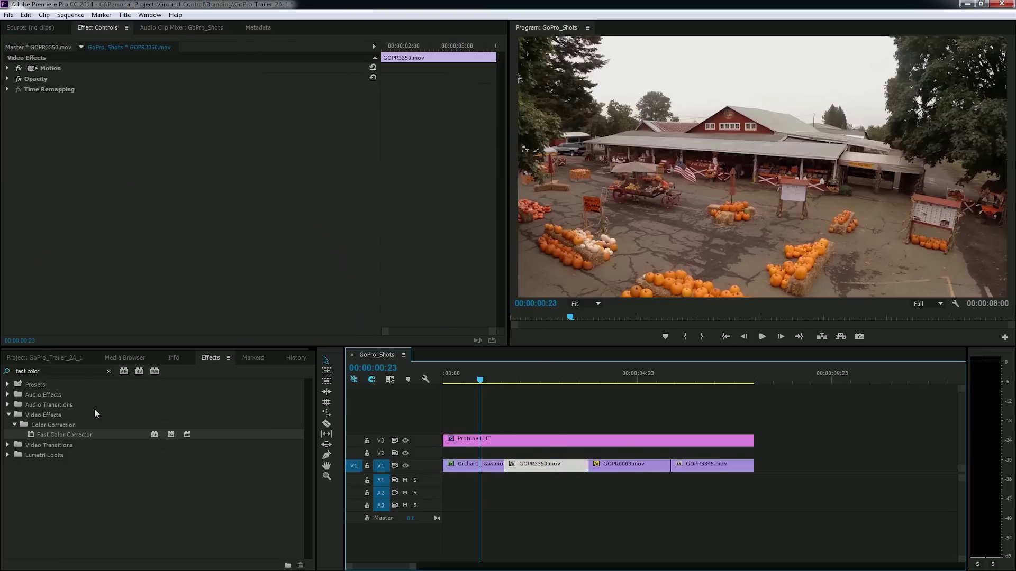
pyautogui.moveTo(60, 441); pyautogui.dragTo(545, 463)
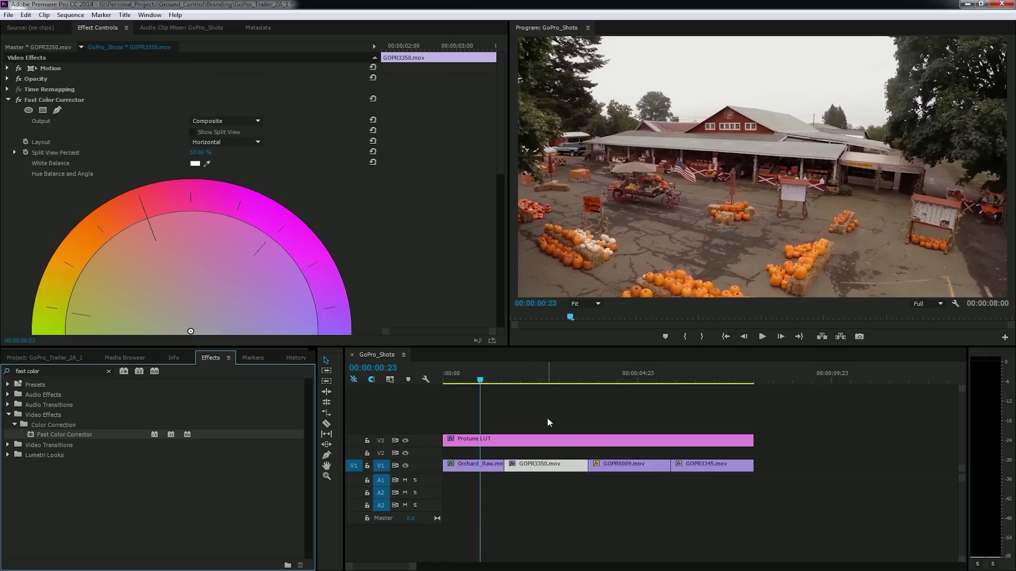
pyautogui.moveTo(548, 378); pyautogui.dragTo(561, 379)
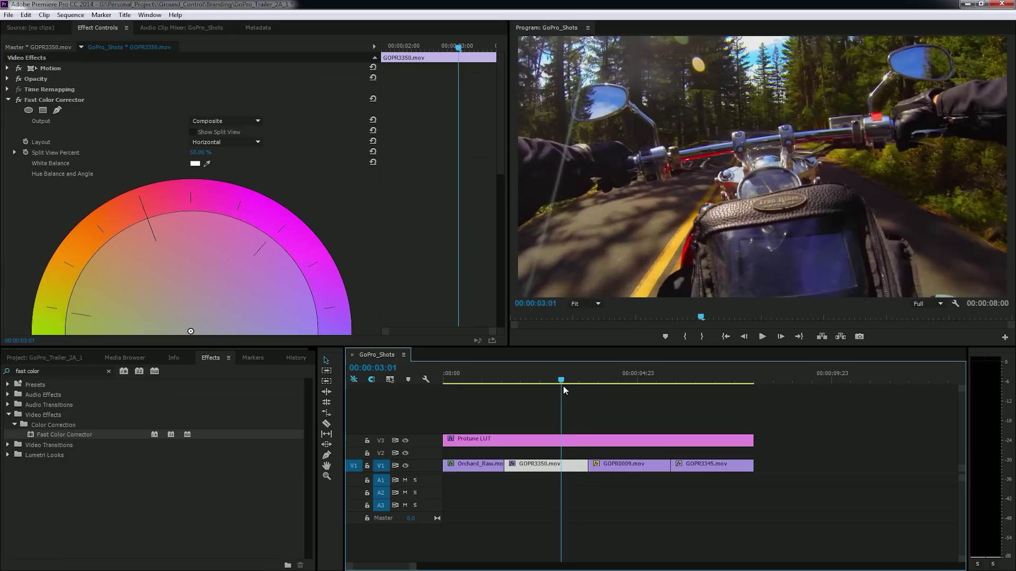
pyautogui.click(207, 163)
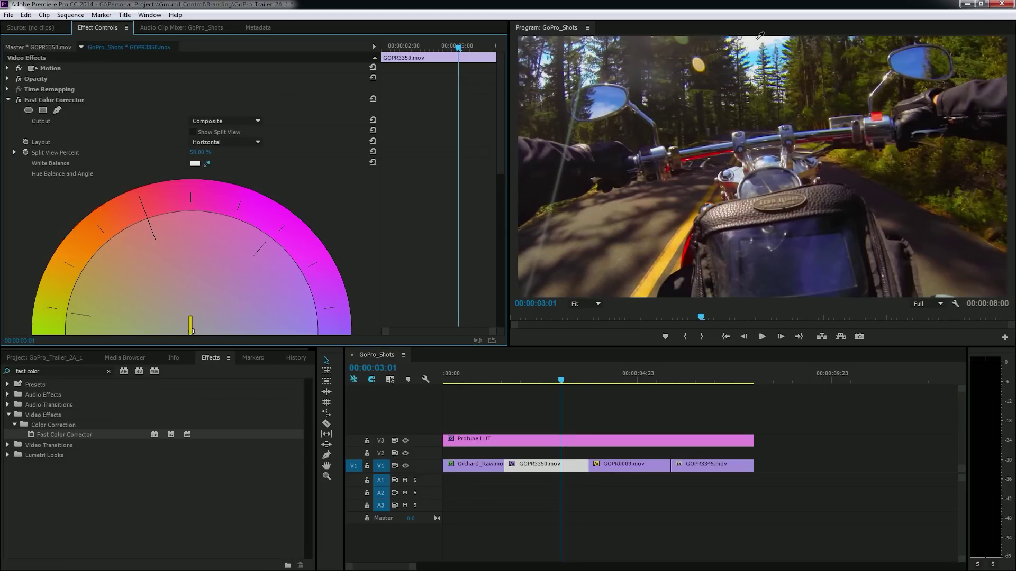
pyautogui.click(756, 45)
# Raise GOPR3350.mov's input gray level to 1.25, judging it on the darker frame at 00:00:02:12
pyautogui.moveTo(545, 379)
pyautogui.mouseDown()
pyautogui.moveTo(515, 381)
pyautogui.moveTo(540, 381)
pyautogui.mouseUp()
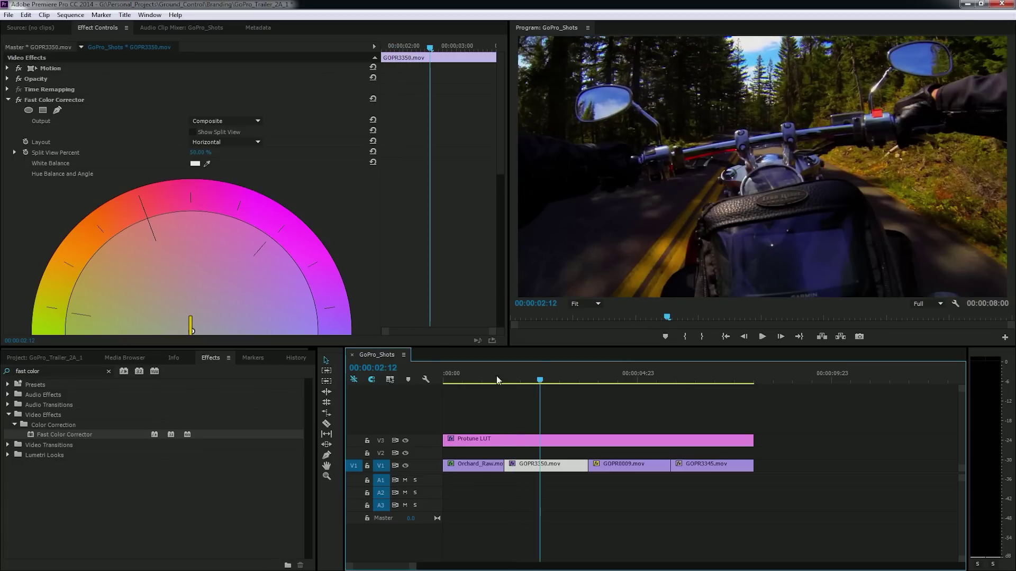
pyautogui.scroll(-5, 396, 236)
pyautogui.scroll(-5, 393, 238)
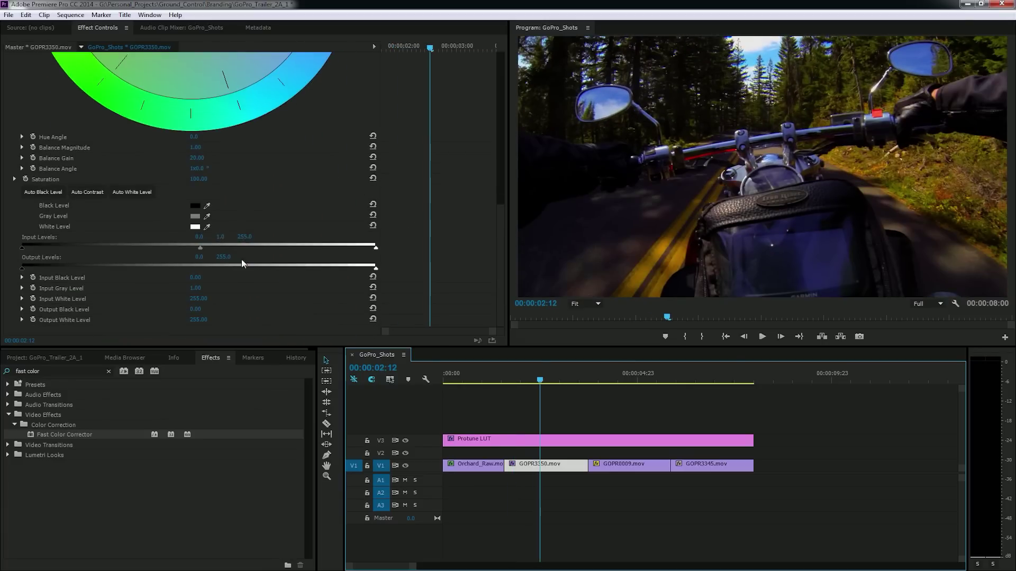
pyautogui.moveTo(200, 248); pyautogui.dragTo(213, 248)
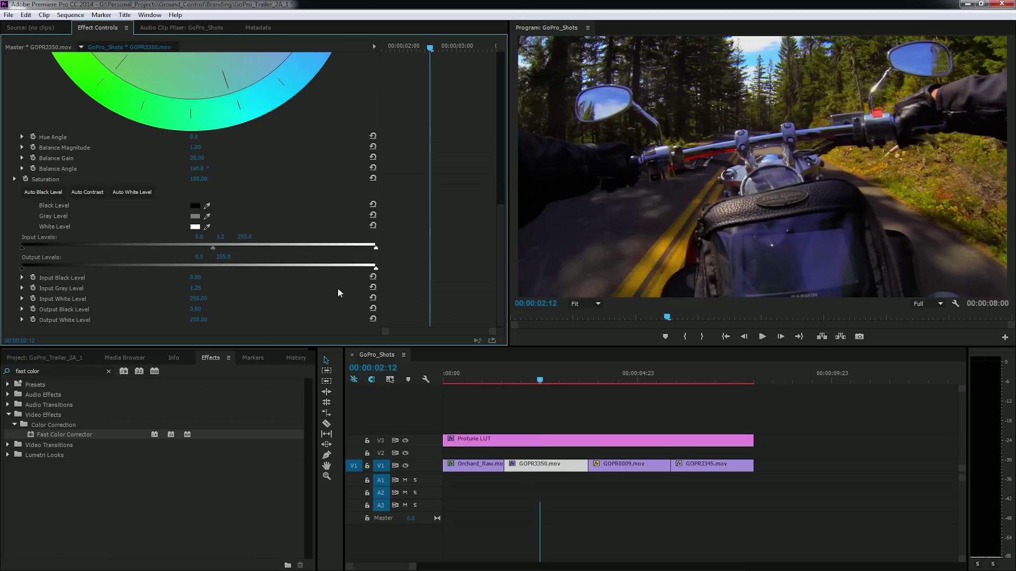
# Apply Fast Color Corrector to GOPR0009.mov and sample its white balance from the cloudy sky at 00:00:04:21
pyautogui.moveTo(511, 379); pyautogui.dragTo(609, 379)
pyautogui.click(633, 379)
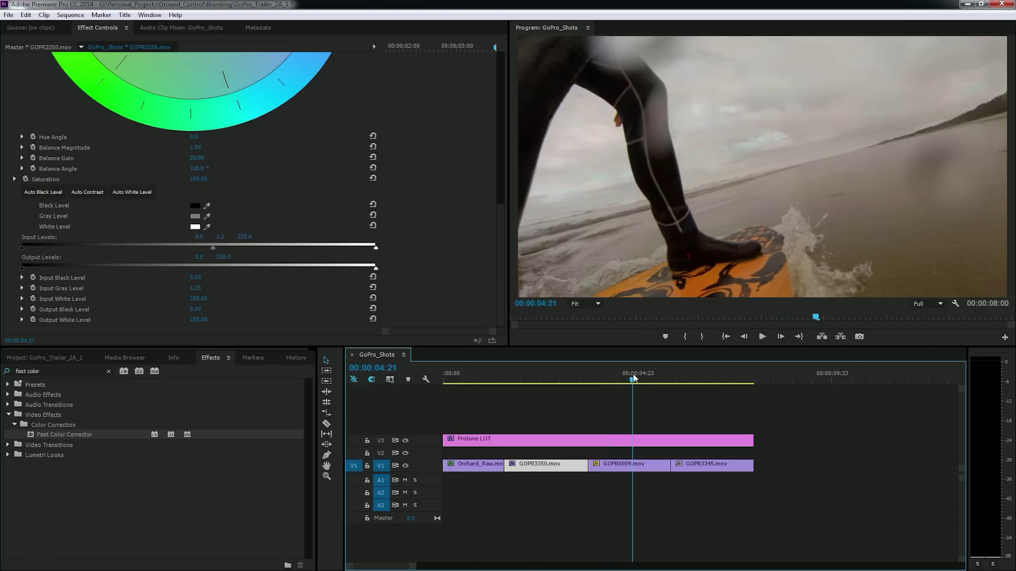
pyautogui.moveTo(85, 435); pyautogui.dragTo(642, 471)
pyautogui.click(206, 237)
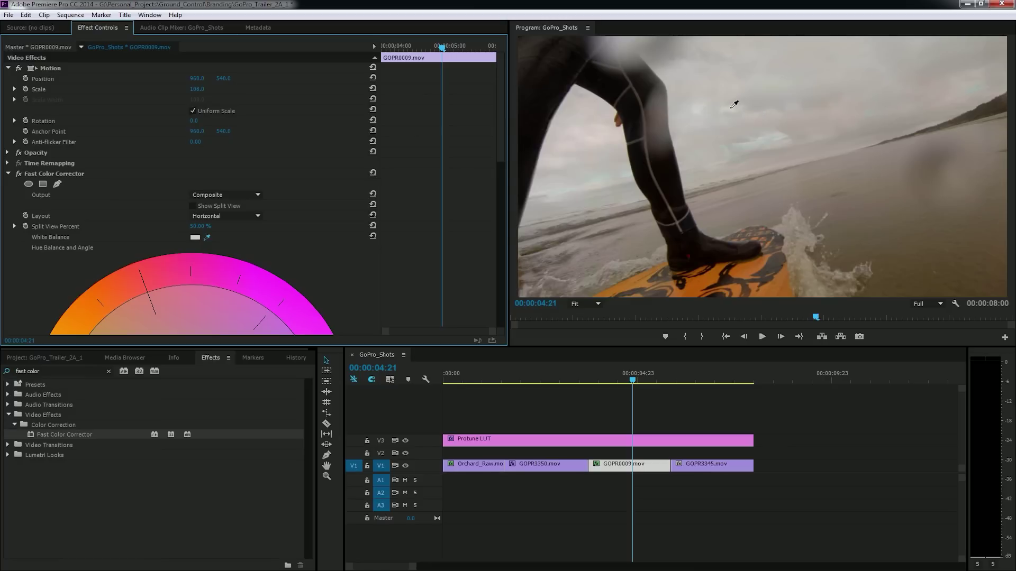
# Set GOPR0009.mov's input levels to about 246.6 white and 1.03 gray, and increase its saturation
pyautogui.scroll(-8, 212, 306)
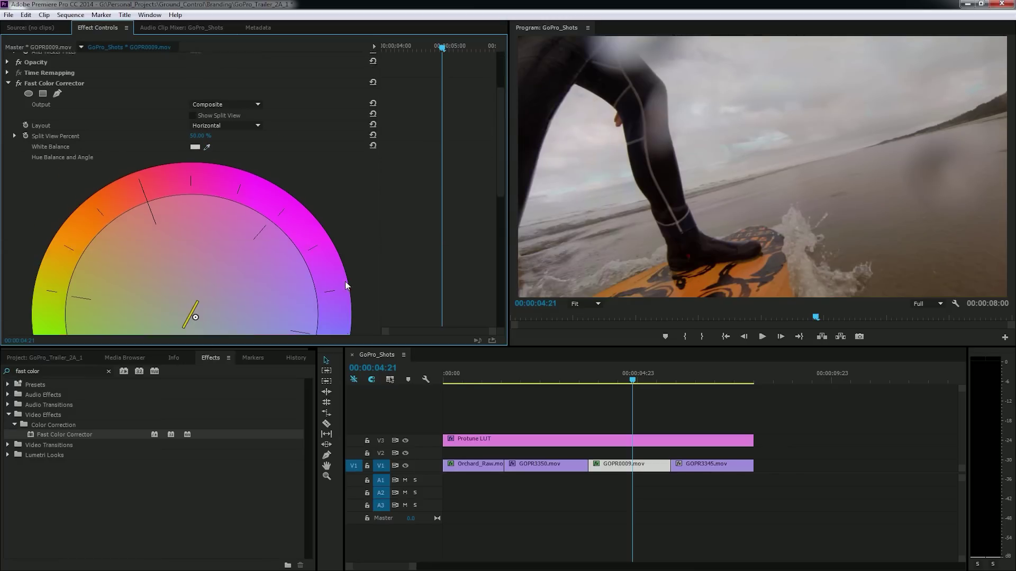
pyautogui.moveTo(377, 282); pyautogui.dragTo(364, 283)
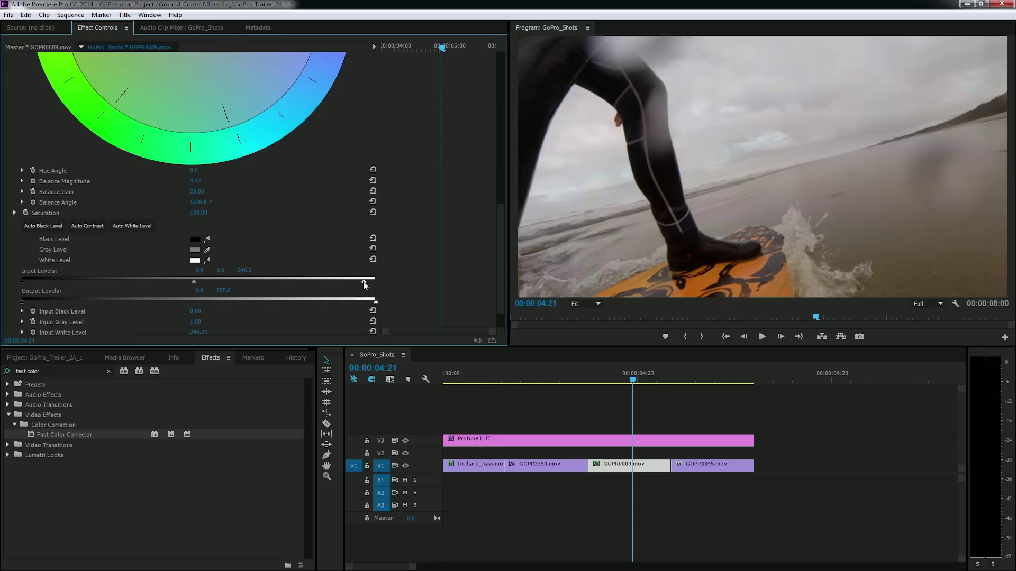
pyautogui.moveTo(193, 281); pyautogui.dragTo(196, 281)
# Apply Fast Color Corrector to GOPR3345.mov and sample its white balance from the pale clouds above the horizon at 00:00:06:14
pyautogui.moveTo(633, 377); pyautogui.dragTo(700, 380)
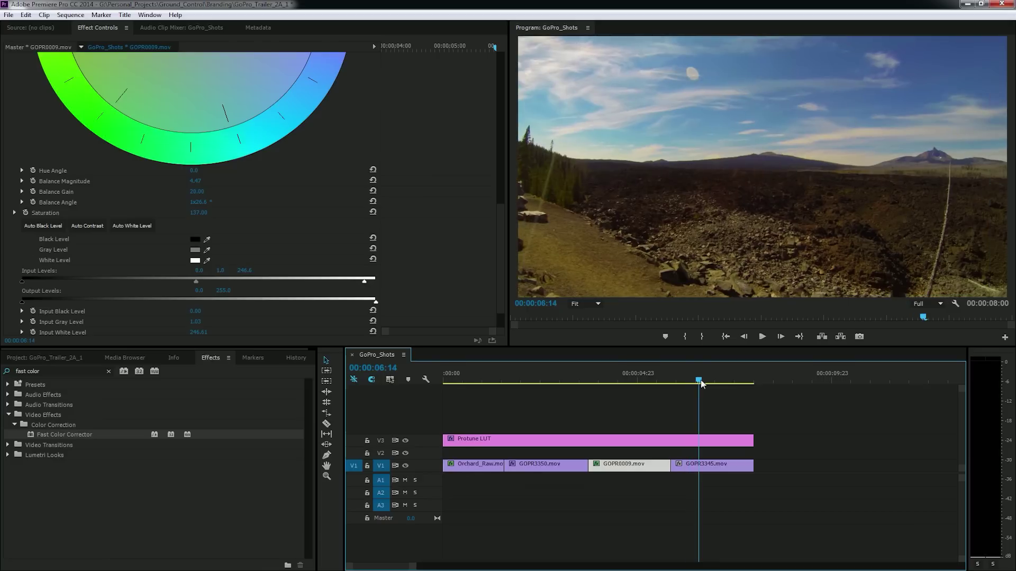
pyautogui.moveTo(88, 433); pyautogui.dragTo(699, 465)
pyautogui.click(207, 163)
pyautogui.click(658, 142)
# Set GOPR3345.mov's input levels to about 3.4 black and 1.14 gray, judging them on the frame at 00:00:07:10
pyautogui.moveTo(923, 318); pyautogui.dragTo(977, 328)
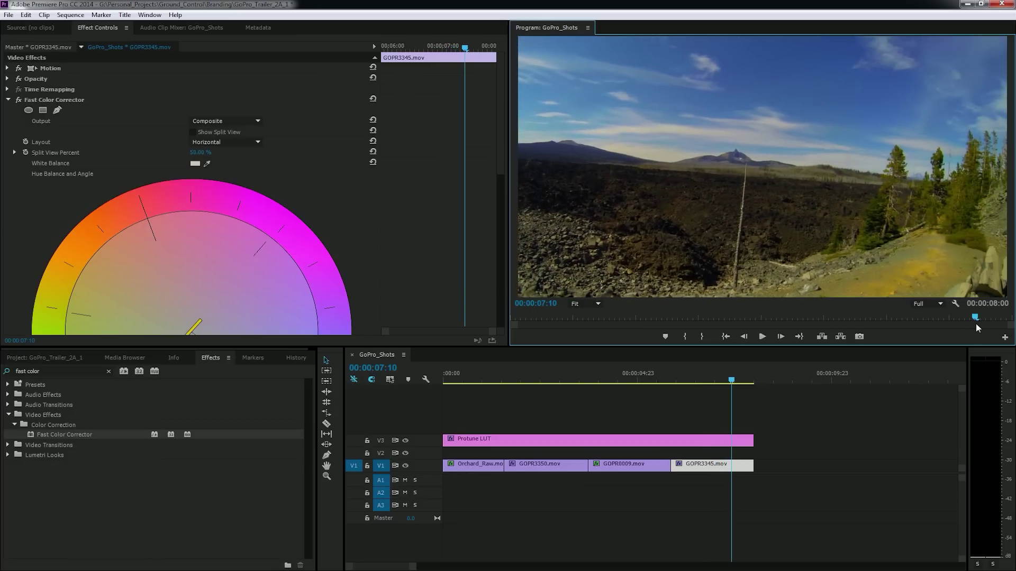
pyautogui.scroll(-3, 356, 221)
pyautogui.moveTo(203, 249); pyautogui.dragTo(209, 246)
pyautogui.scroll(-9, 345, 257)
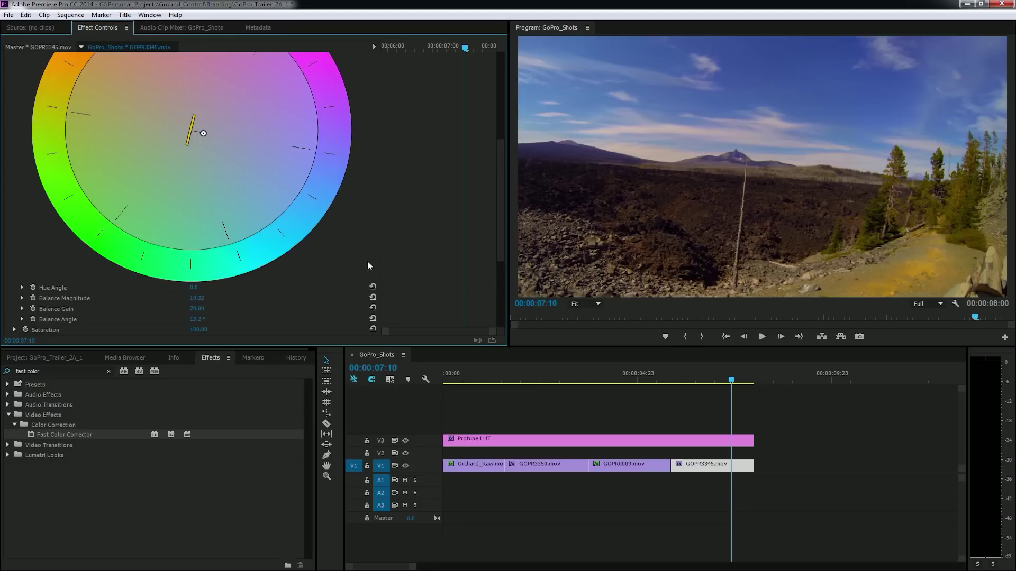
pyautogui.moveTo(200, 248); pyautogui.dragTo(208, 248)
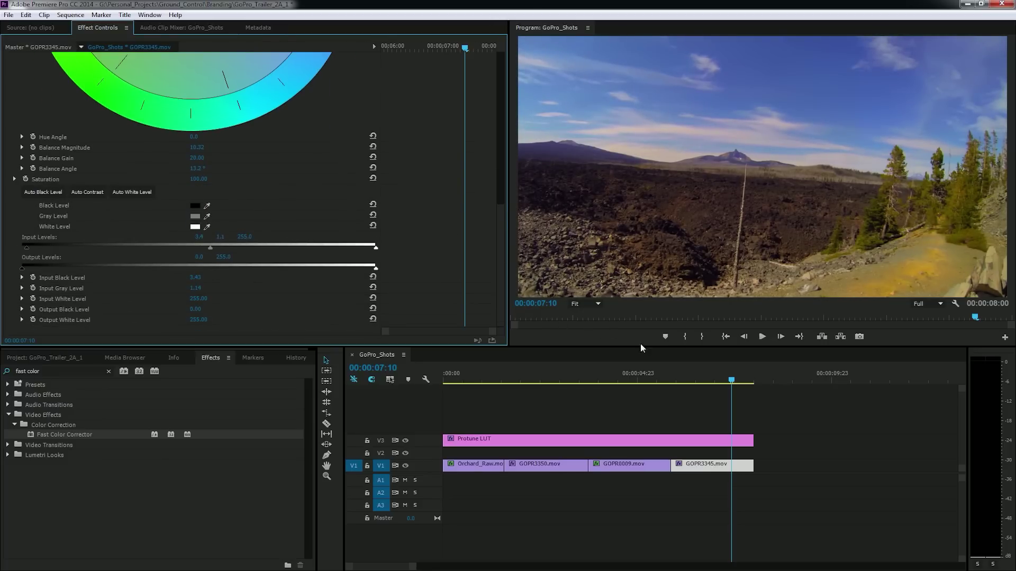
# Compare the graded clips with the Protune LUT adjustment layer disabled and enabled, checking frames across the sequence
pyautogui.moveTo(699, 379); pyautogui.dragTo(723, 372)
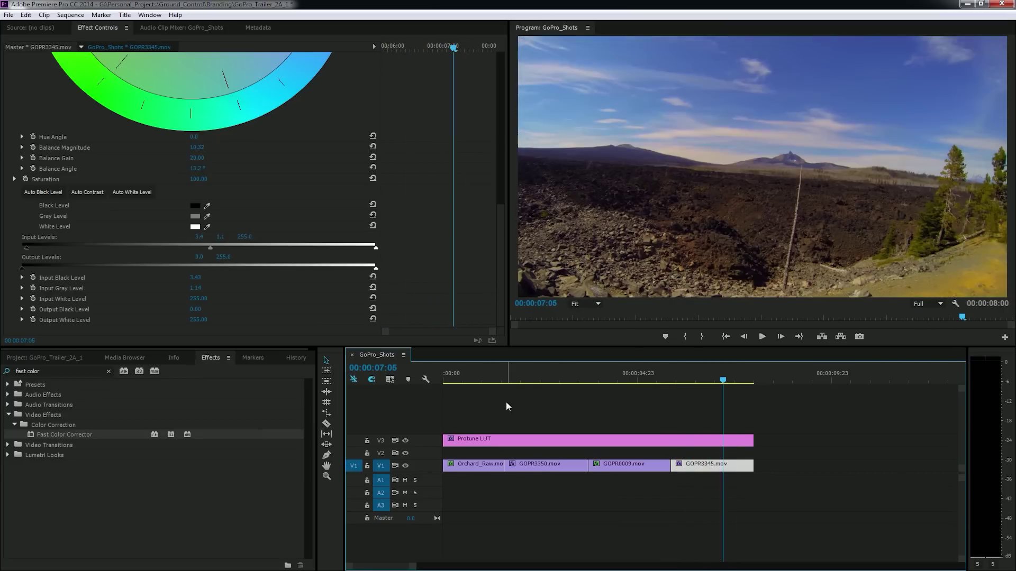
pyautogui.click(572, 441)
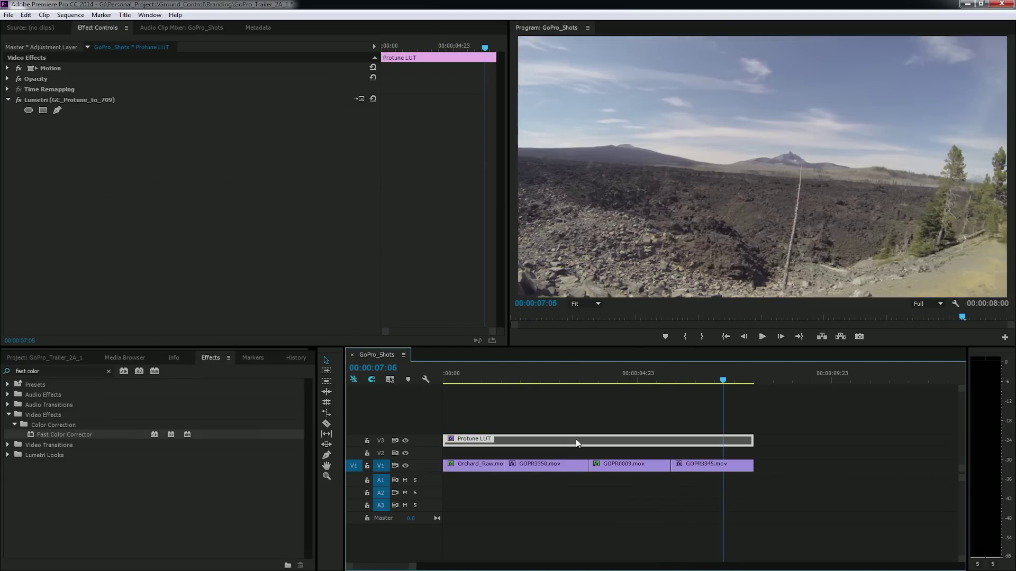
pyautogui.moveTo(633, 379)
pyautogui.mouseDown()
pyautogui.moveTo(446, 380)
pyautogui.moveTo(560, 389)
pyautogui.moveTo(563, 379)
pyautogui.moveTo(623, 377)
pyautogui.mouseUp()
pyautogui.moveTo(682, 384); pyautogui.dragTo(756, 391)
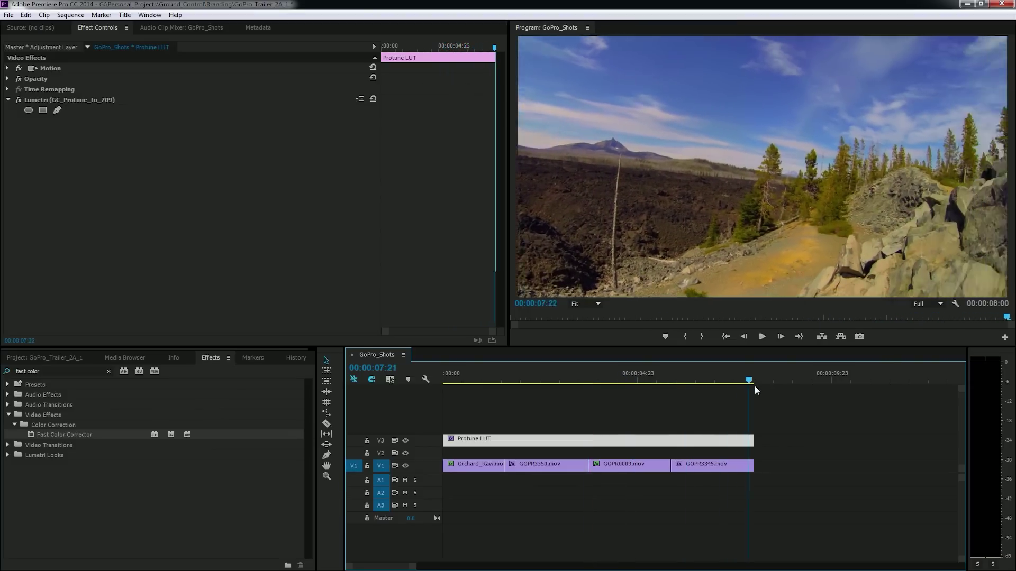
# Review the graded sequence from its start in a maximized program view, then return to the first frame
pyautogui.press('Home')
pyautogui.press('`')
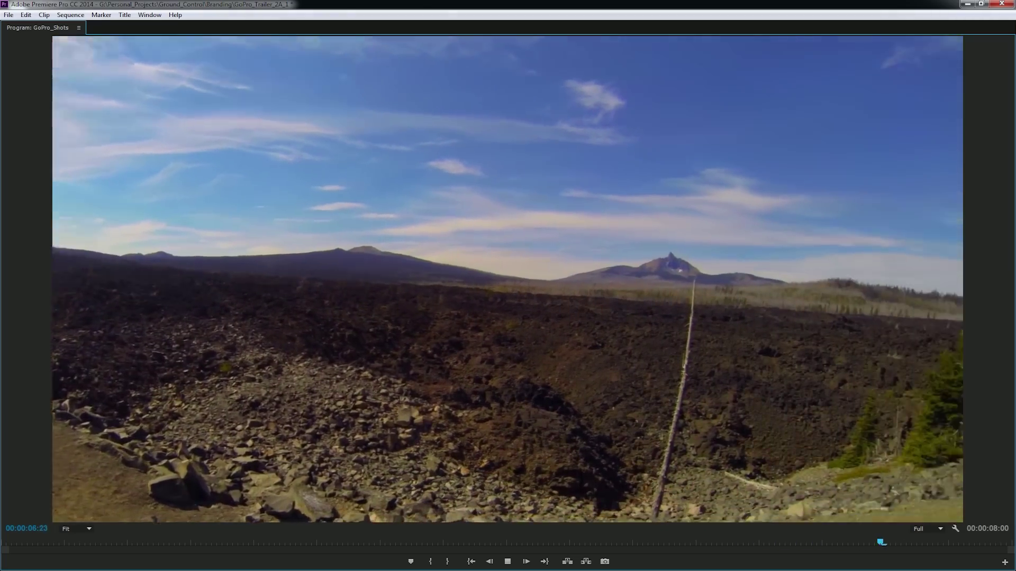
pyautogui.press('space')
pyautogui.press('Home')
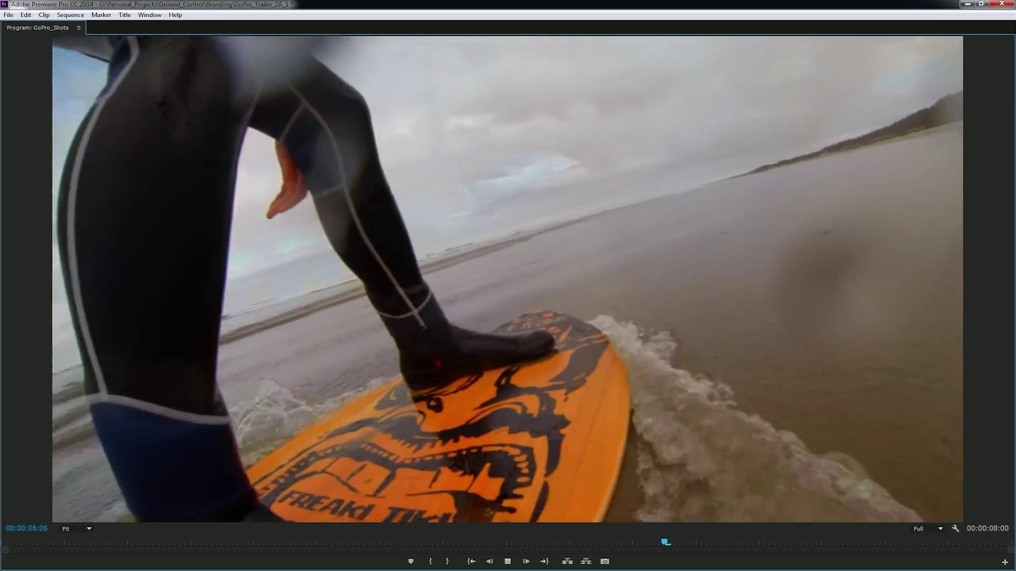
pyautogui.press('Home')
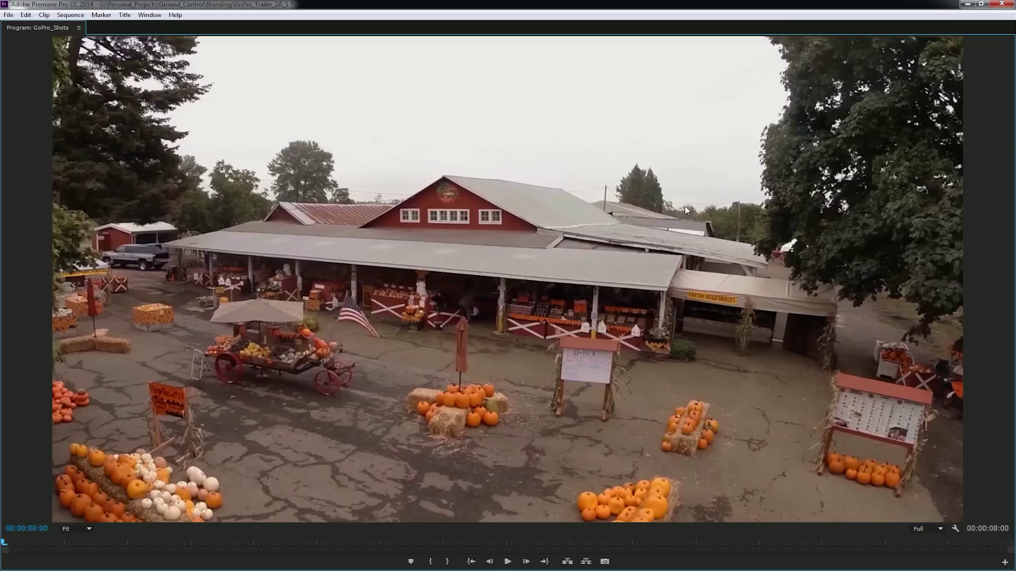